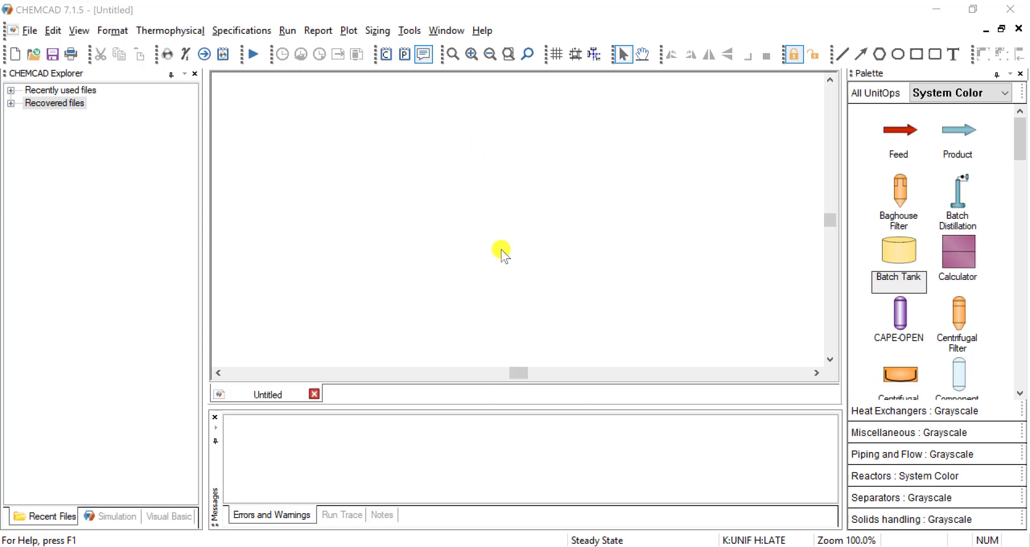
- Open the Excel UnitOp - Data Map example from the Open dialog
click(34, 54)
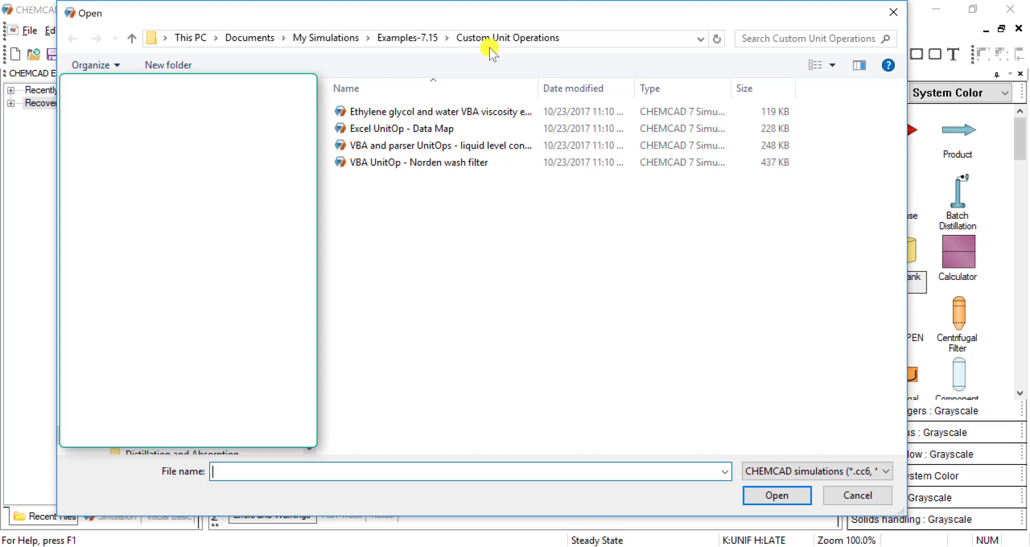
double_click(427, 127)
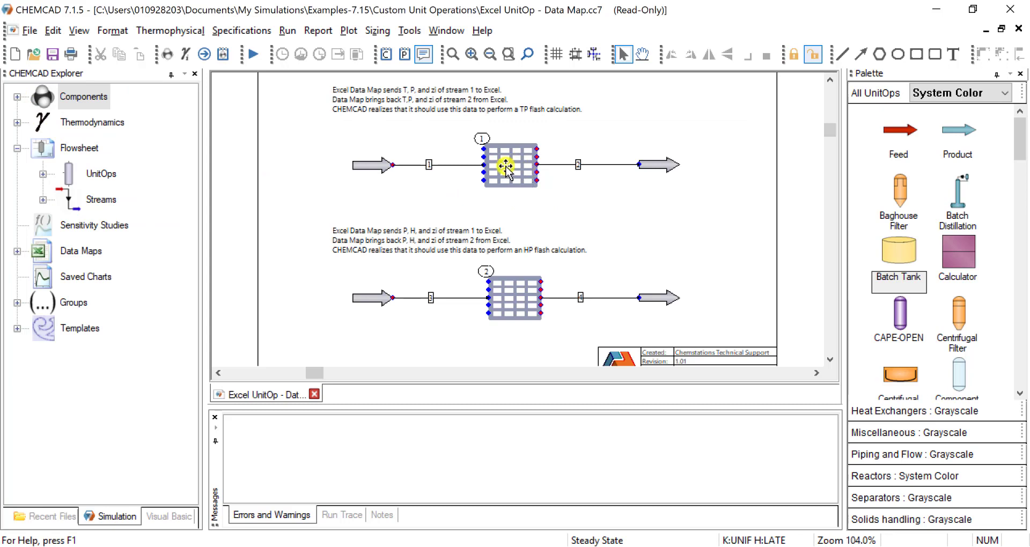
- Browse the palette's Miscellaneous group, then select the Excel unit operation type
click(923, 433)
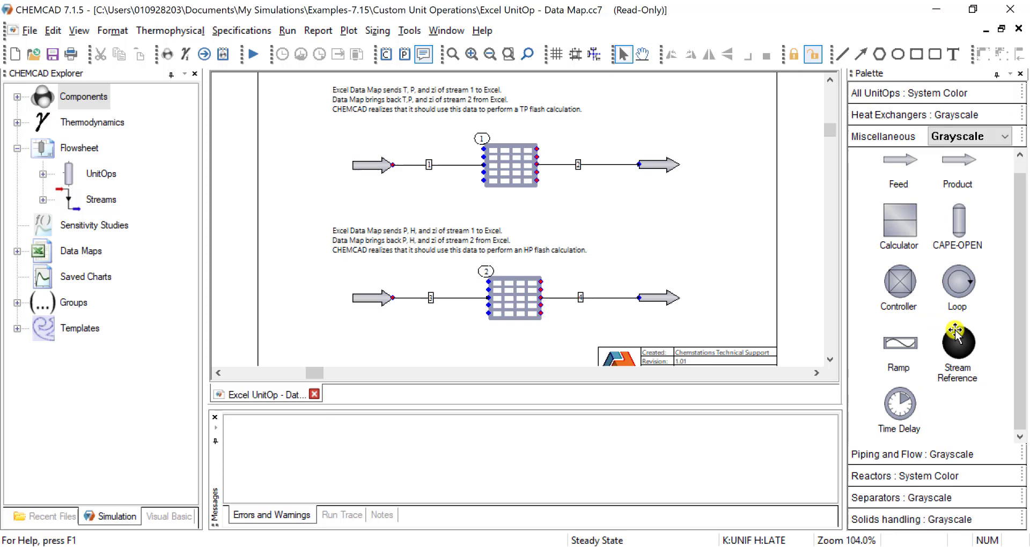
click(882, 93)
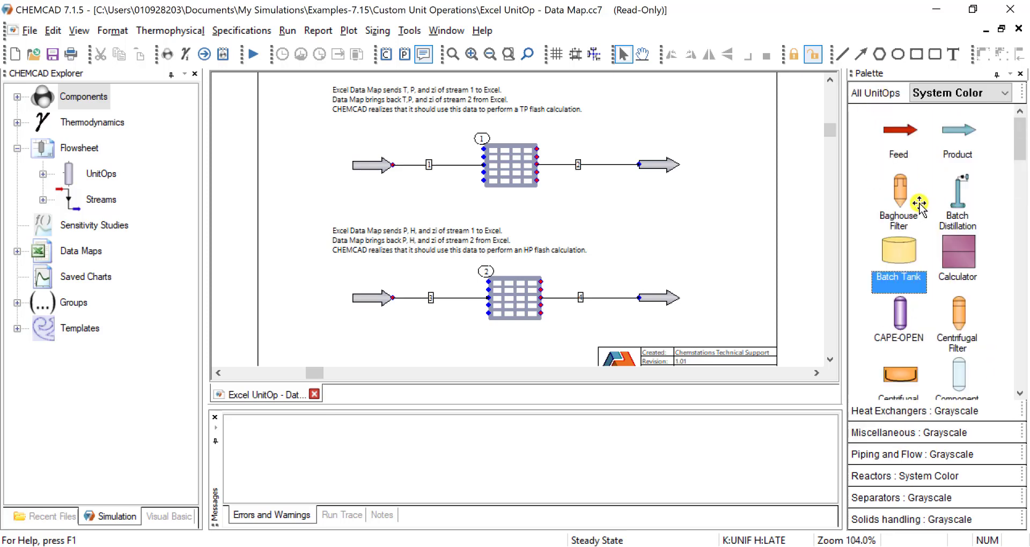
scroll(920, 206, down, 8)
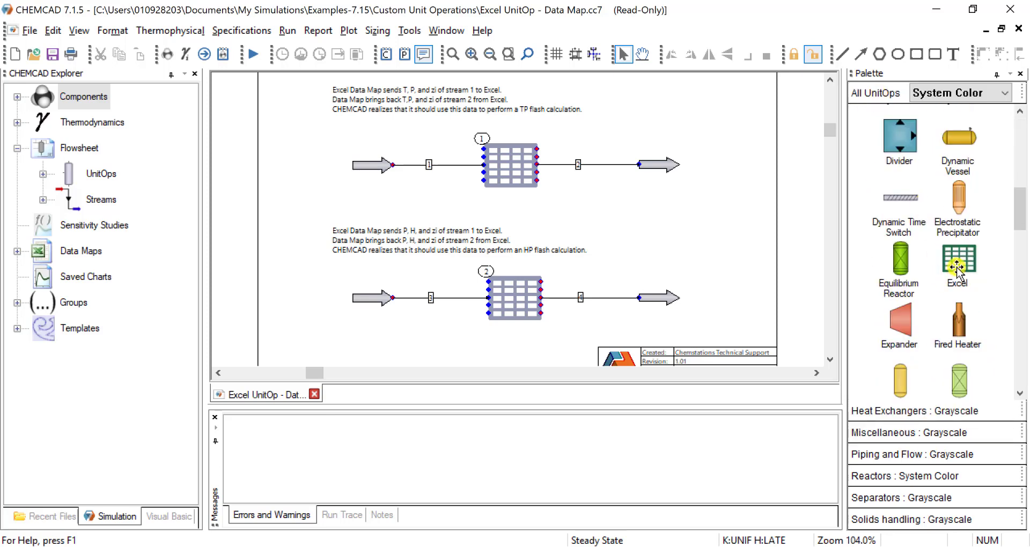
click(952, 265)
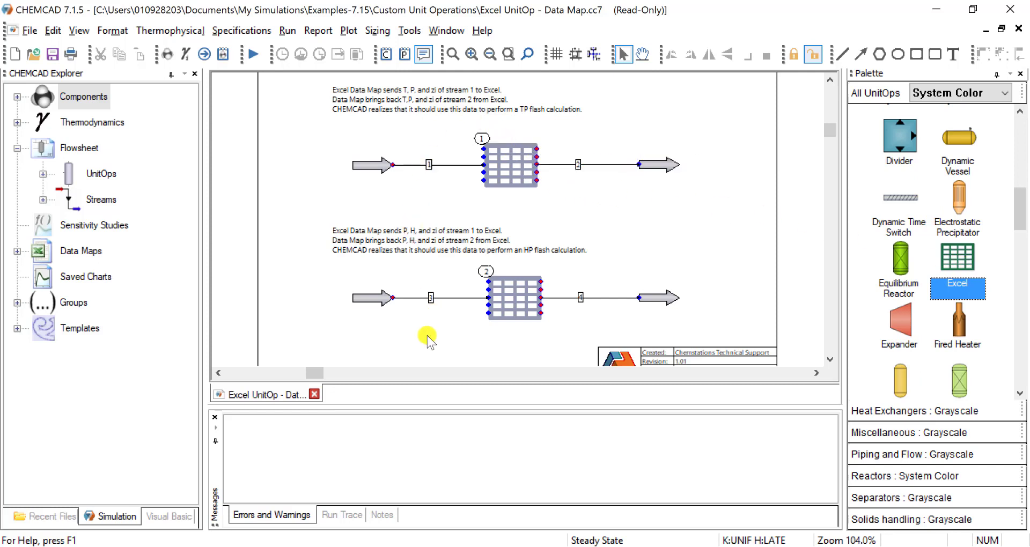
- Show the example's Notes, then start Edit Data Map and cancel the map chooser
click(380, 514)
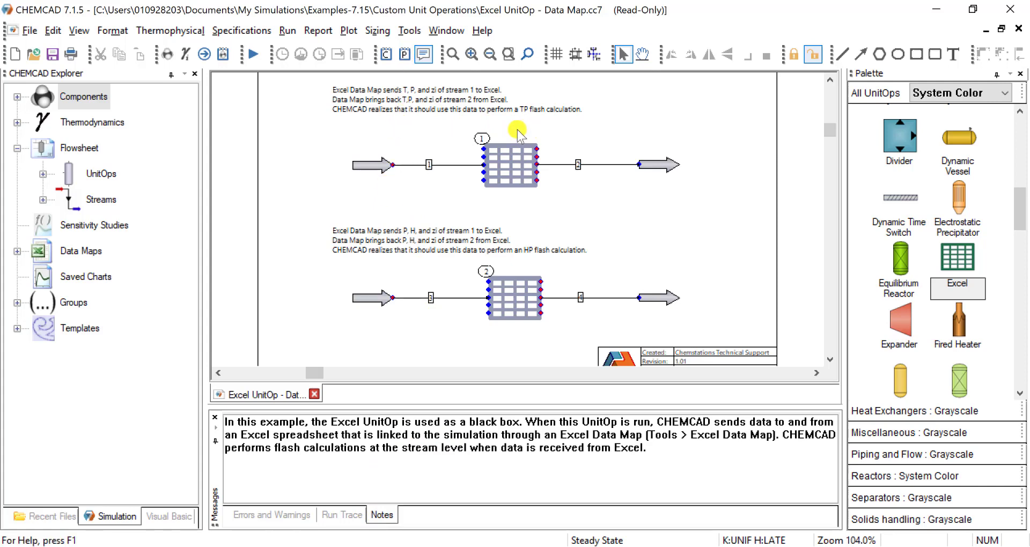
click(407, 31)
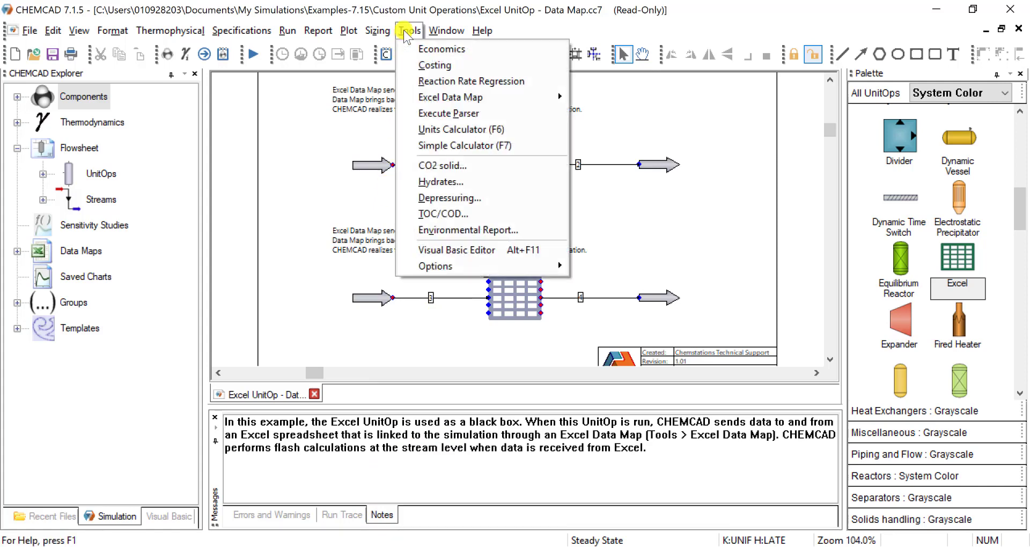
mouse_move(489, 99)
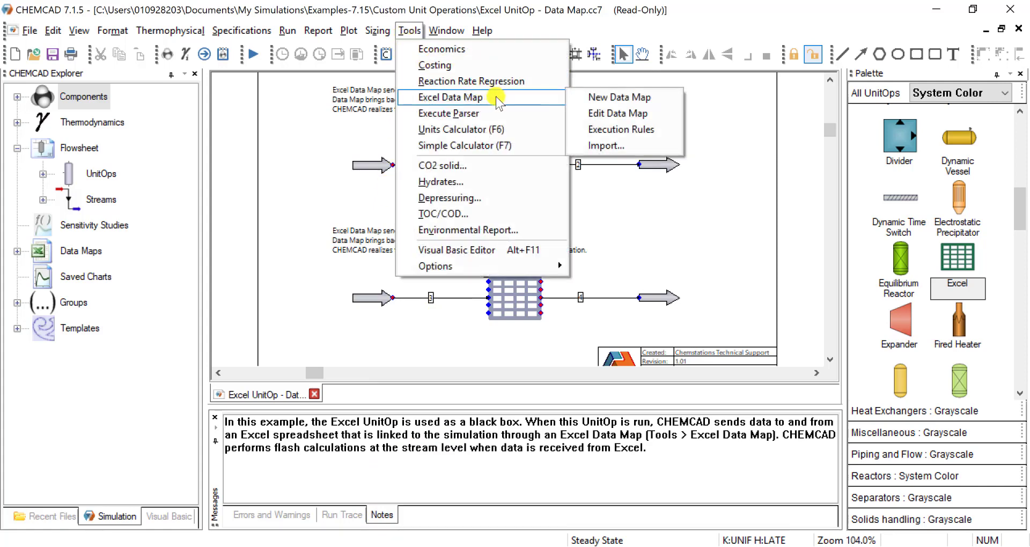
click(633, 114)
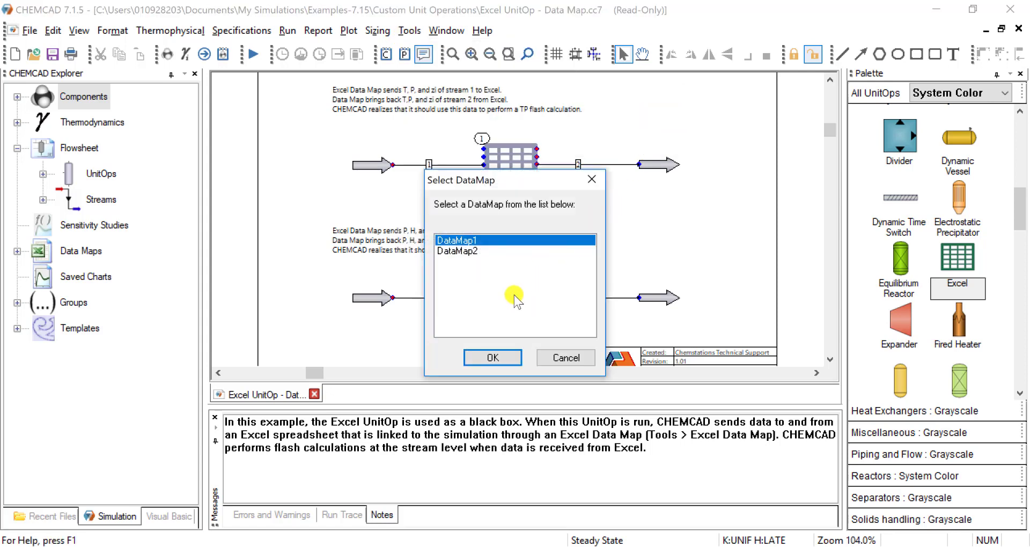
click(563, 369)
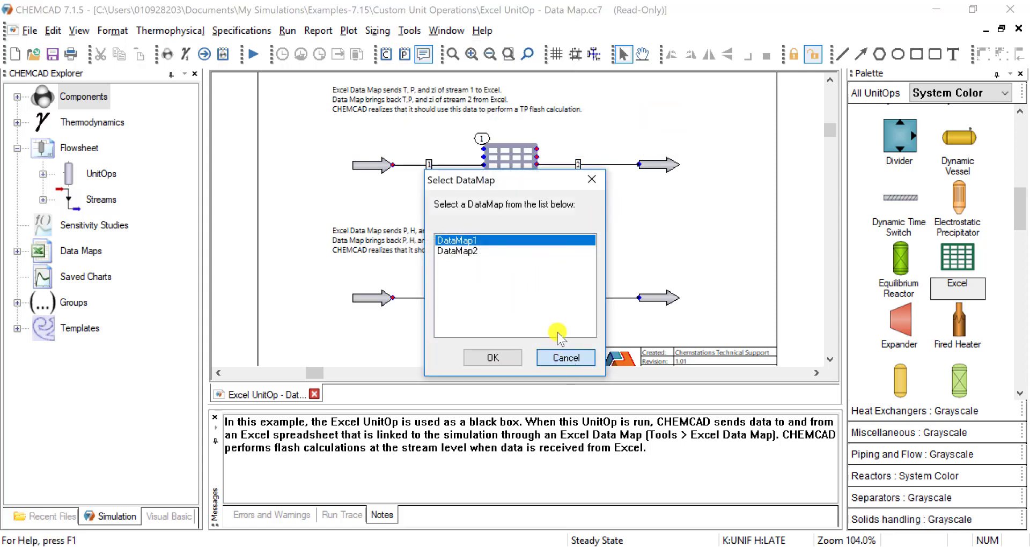
click(418, 32)
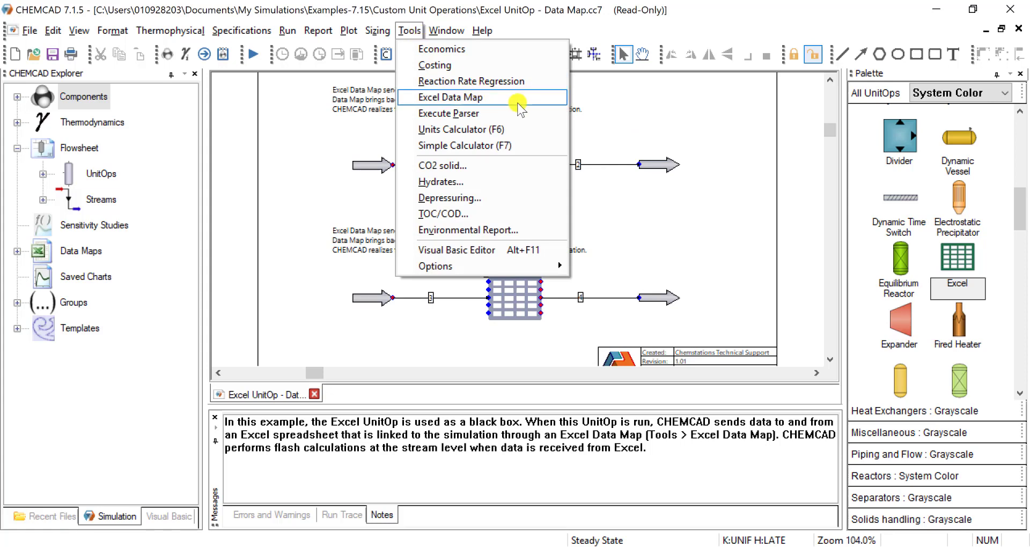
- Create DataMap3, check row 11's Map Rule and CC Obj Type lists unchanged, and return to the flowsheet
mouse_move(519, 104)
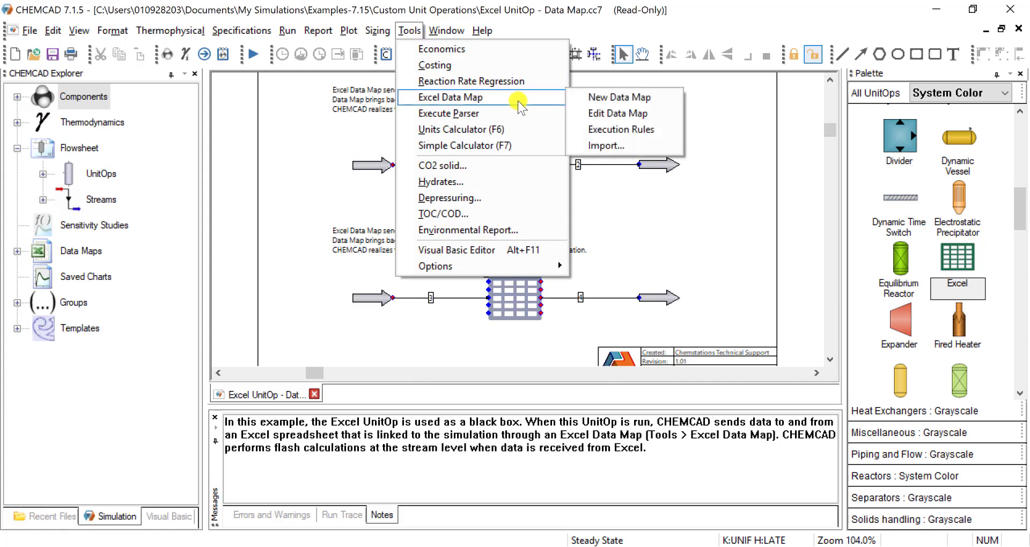
click(649, 99)
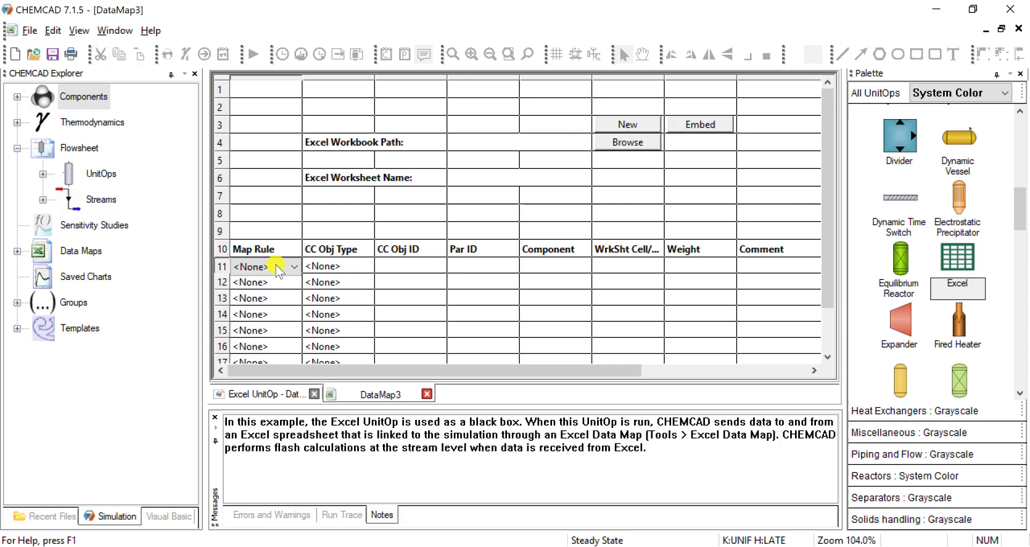
click(277, 266)
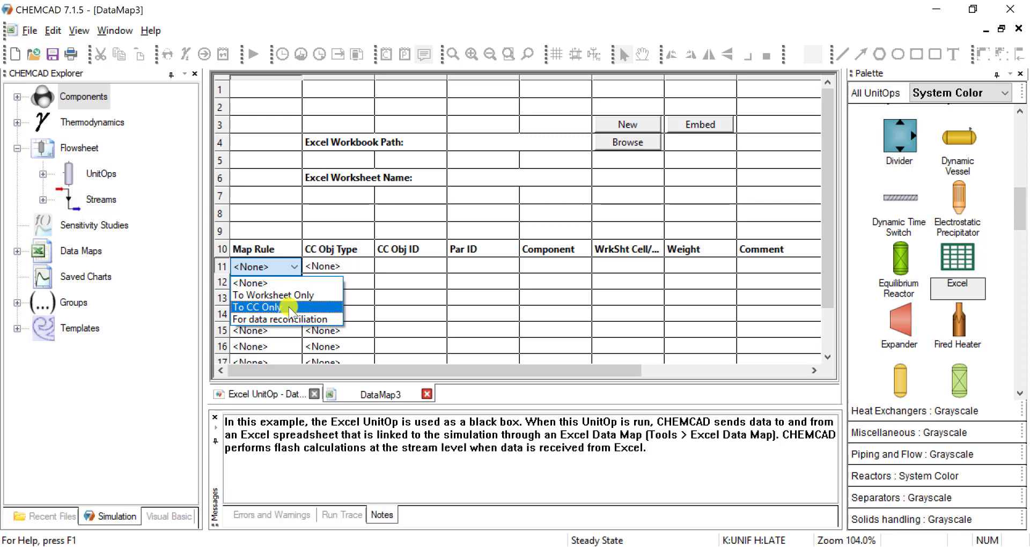
click(346, 269)
click(351, 262)
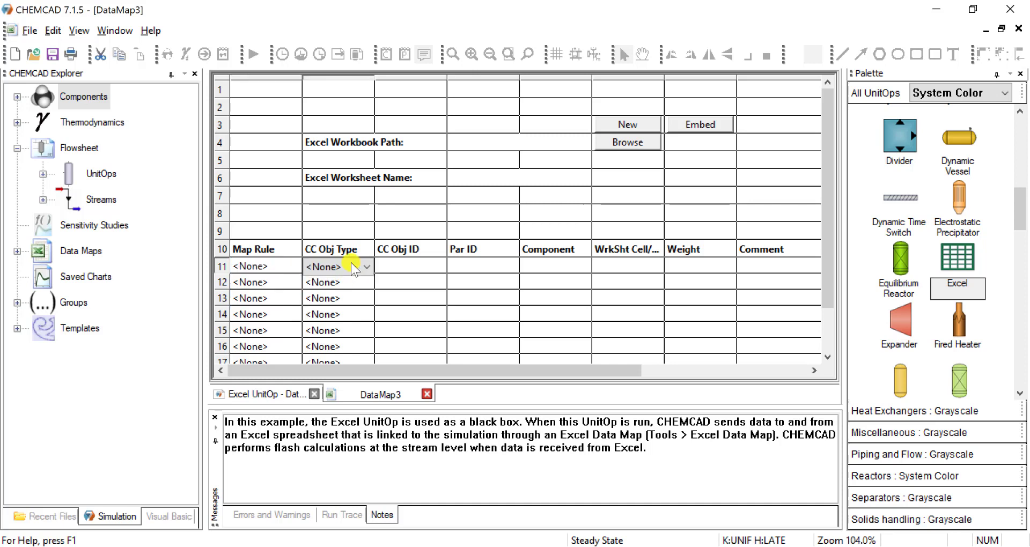
click(351, 262)
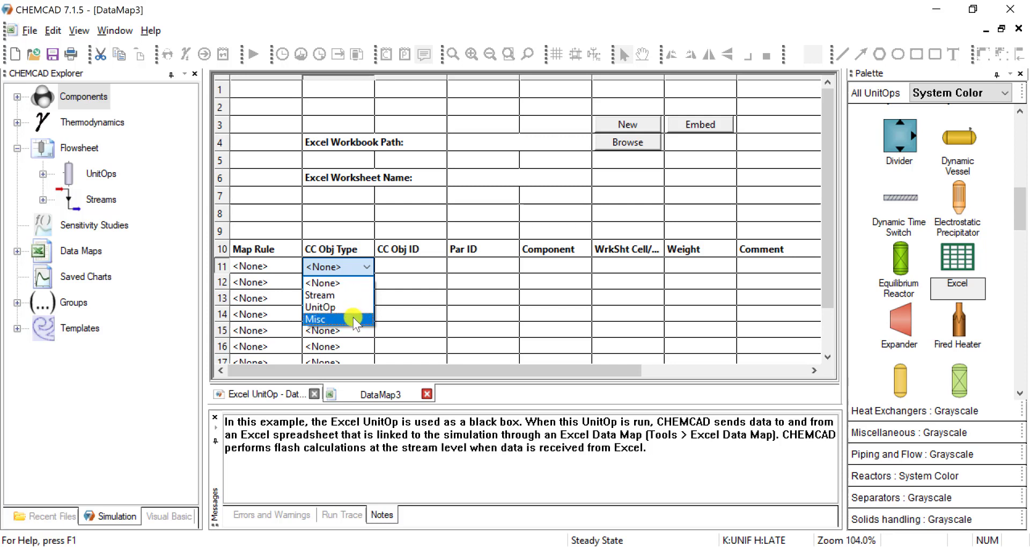
click(394, 270)
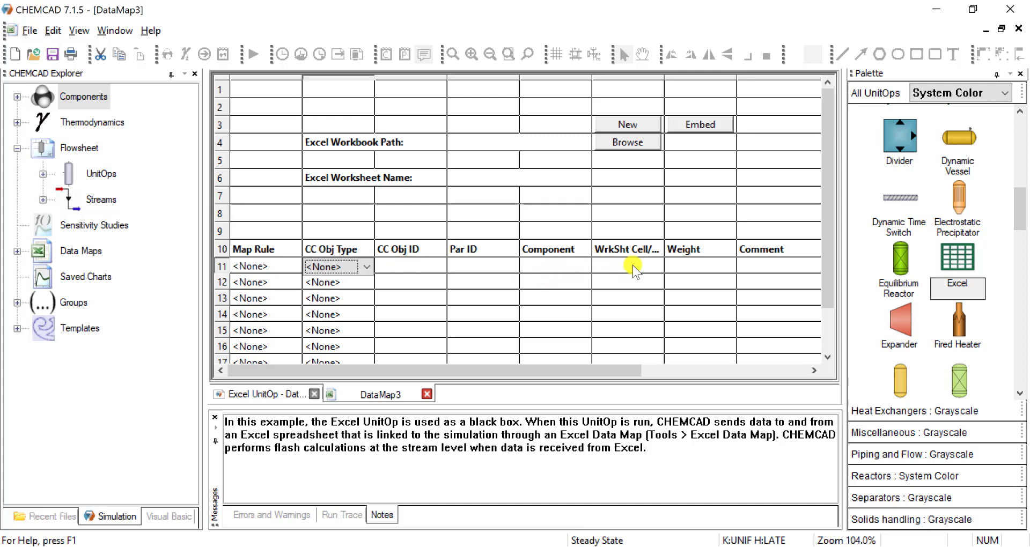
click(276, 395)
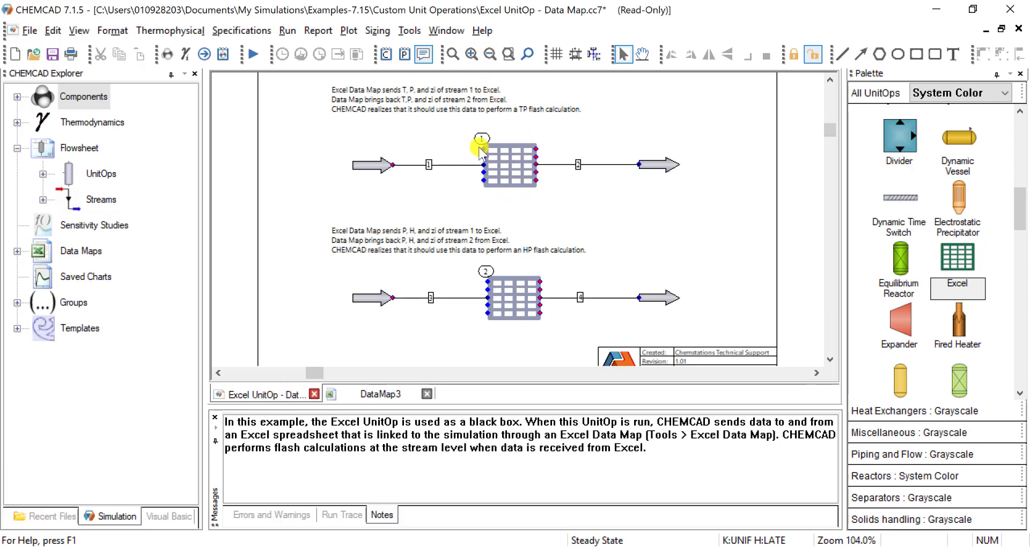
- Open DataMap1 for editing and inspect row 11's map rule
click(409, 30)
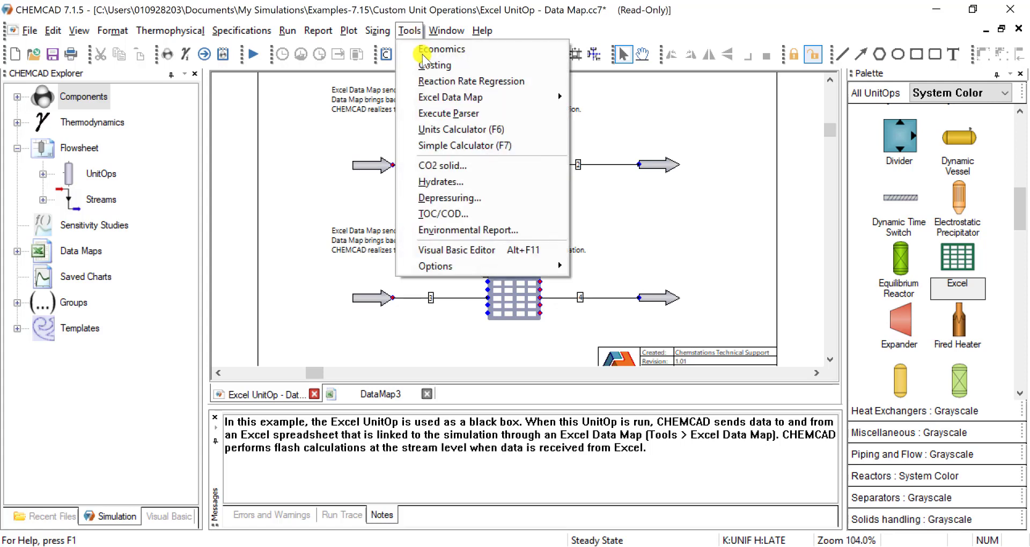
mouse_move(514, 95)
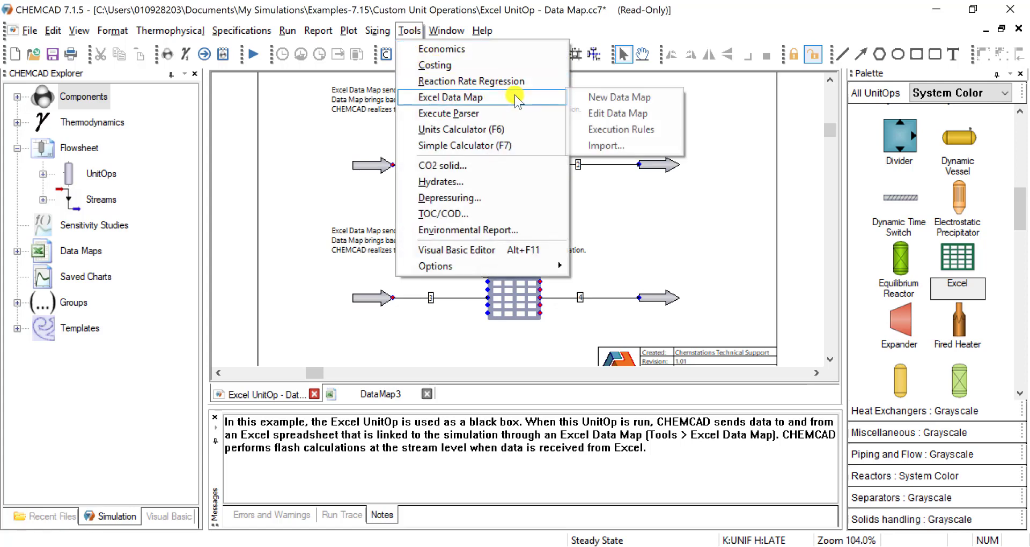
click(622, 113)
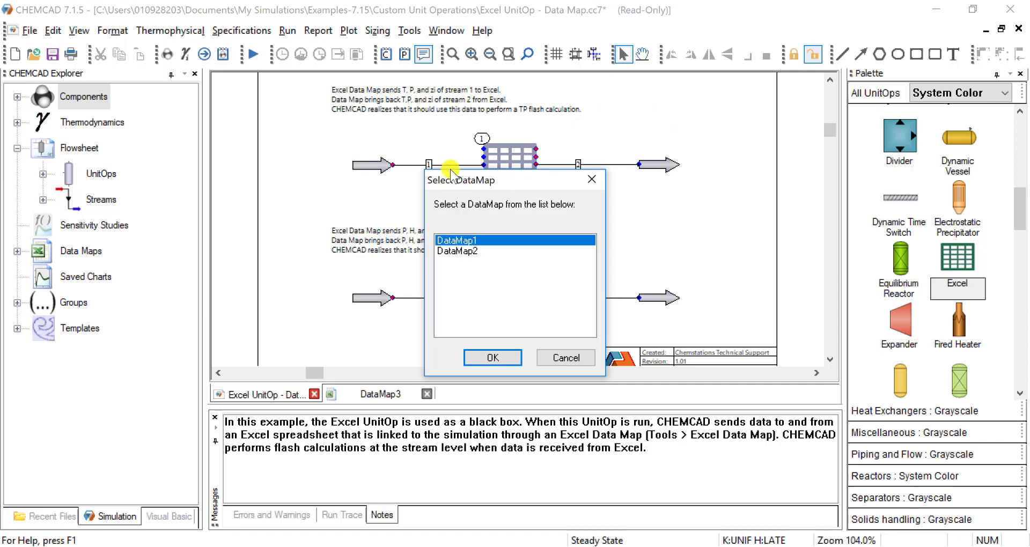
drag(454, 179, 456, 233)
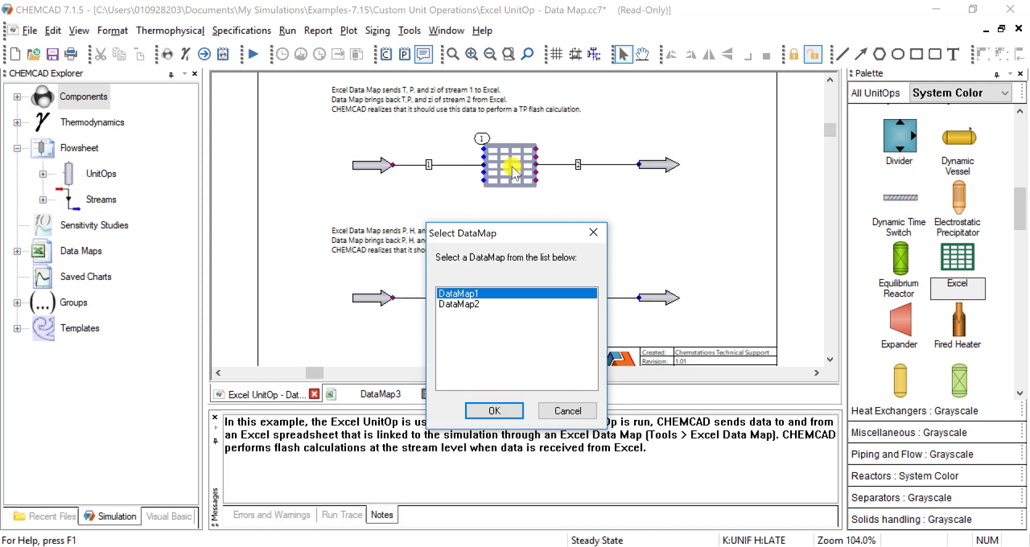
click(500, 412)
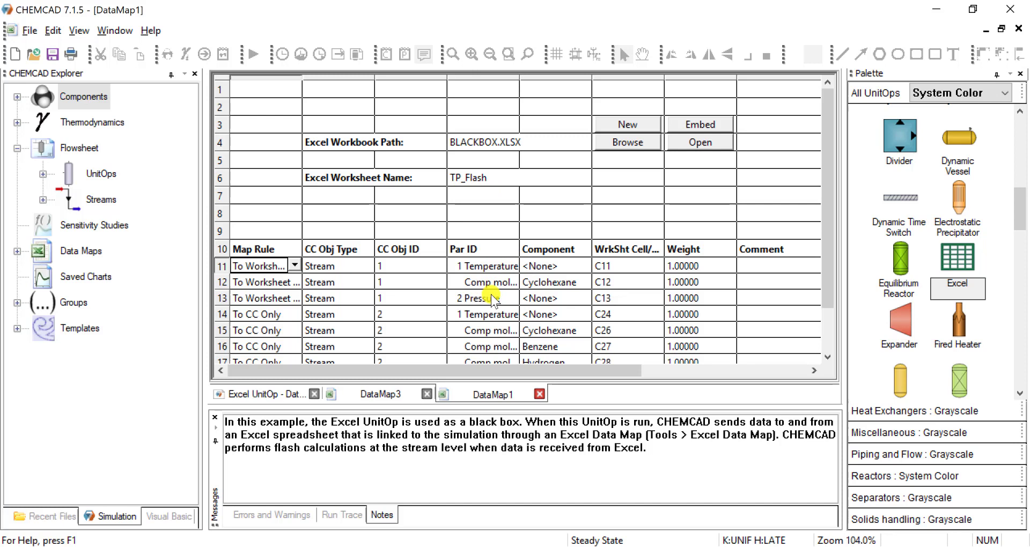
click(272, 264)
- Launch BlackBox.xlsx from DataMap1 and show its TP_Flash sheet
click(687, 143)
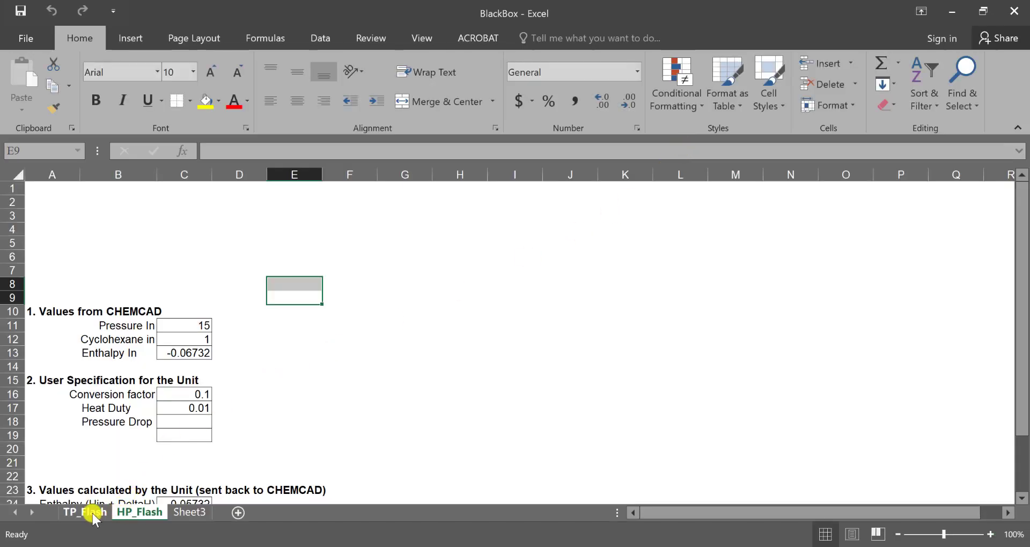
click(93, 514)
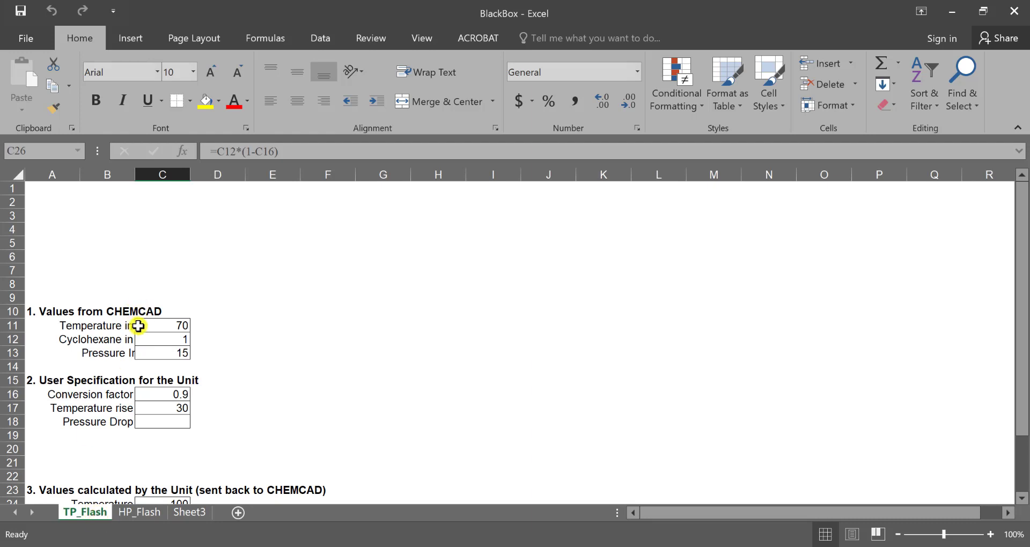
click(158, 325)
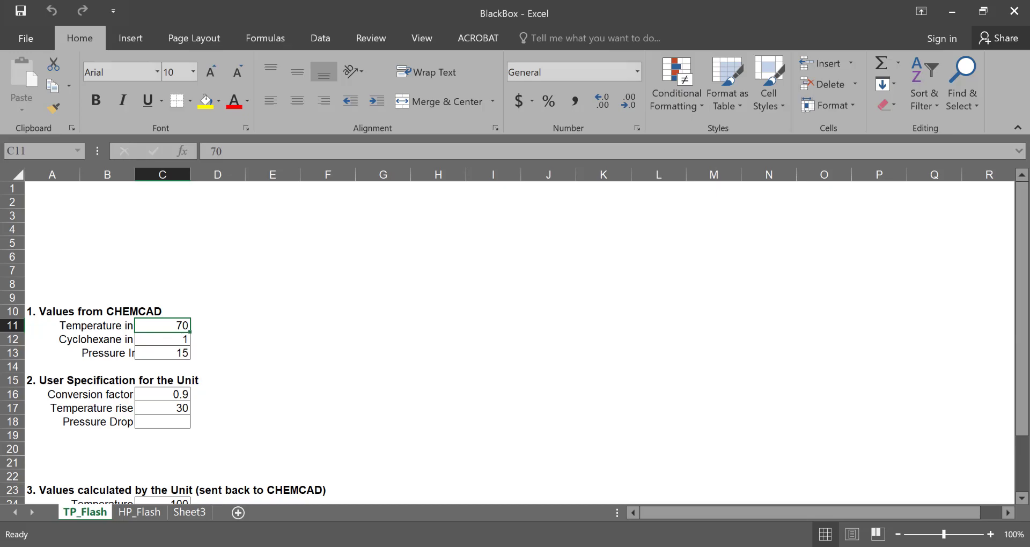
click(393, 545)
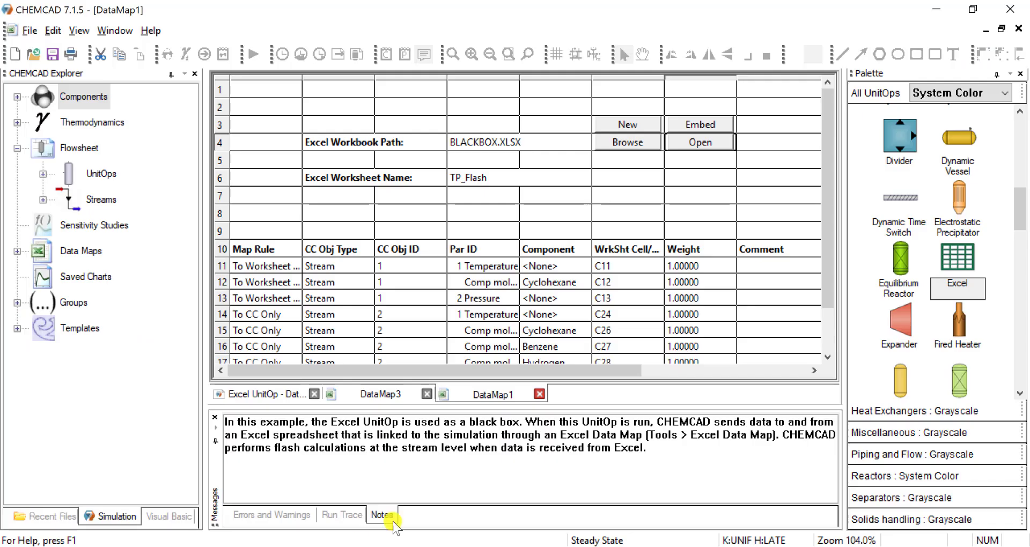
click(624, 268)
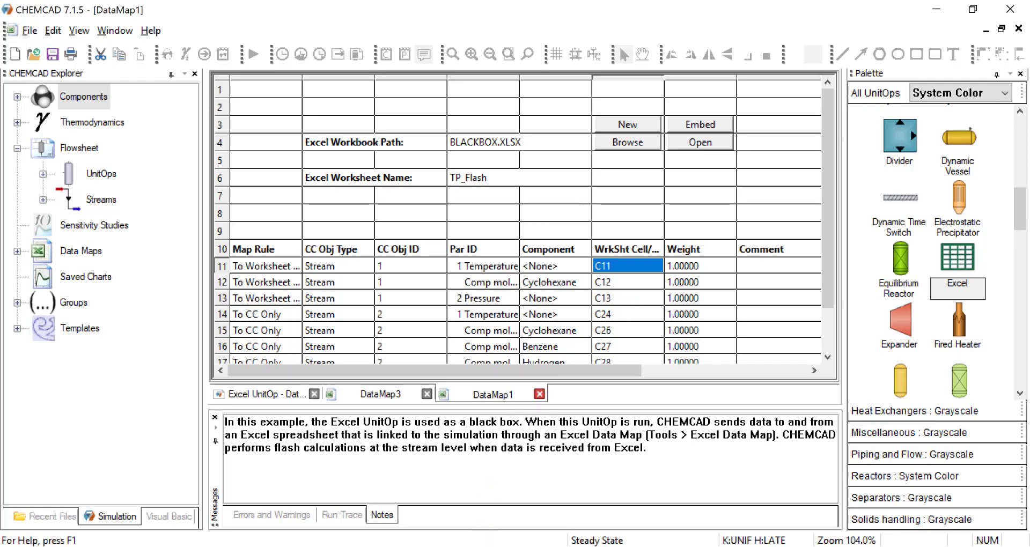
click(481, 542)
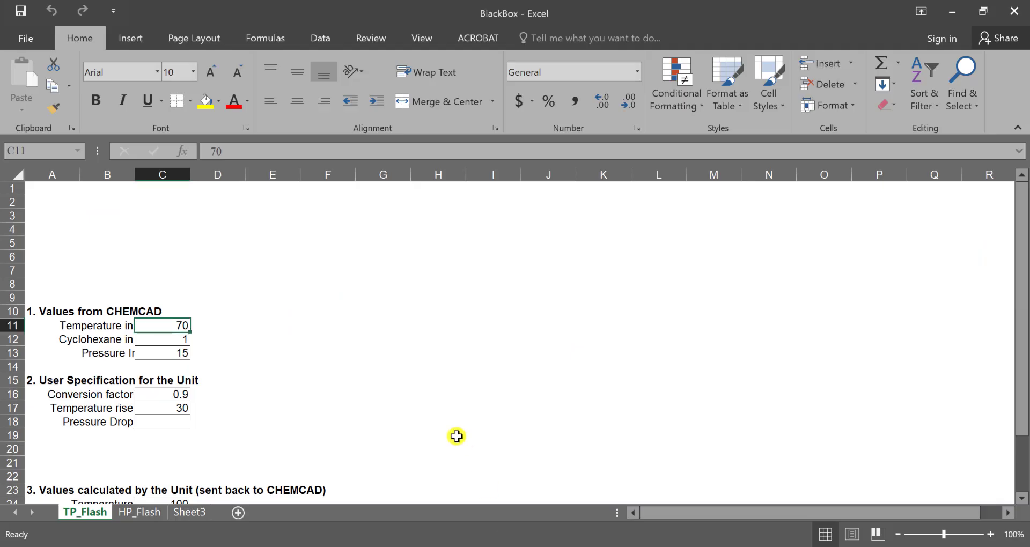
- Check input cells C12, C13, C16, C17 and C24's formula =C17+C11, then return to CHEMCAD
click(159, 343)
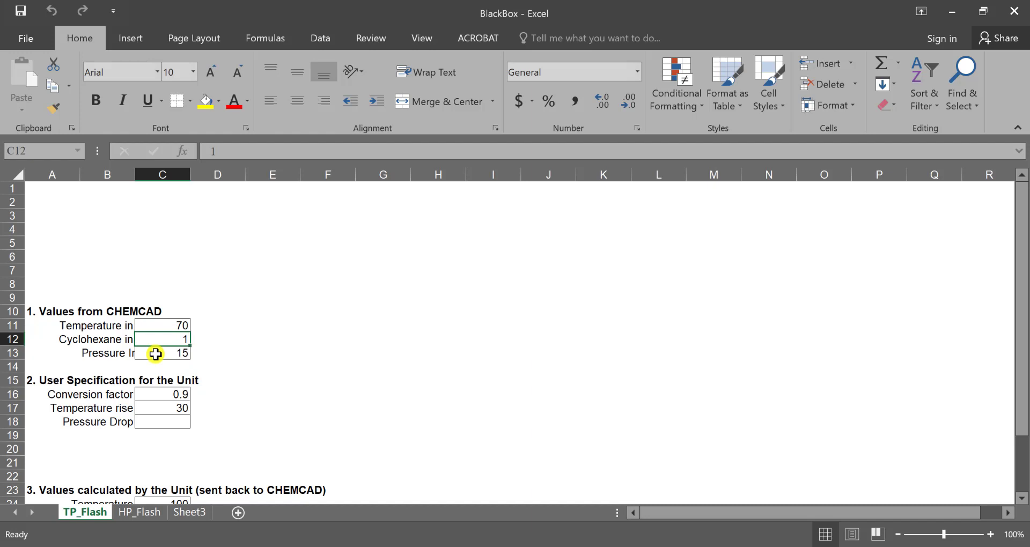
click(155, 354)
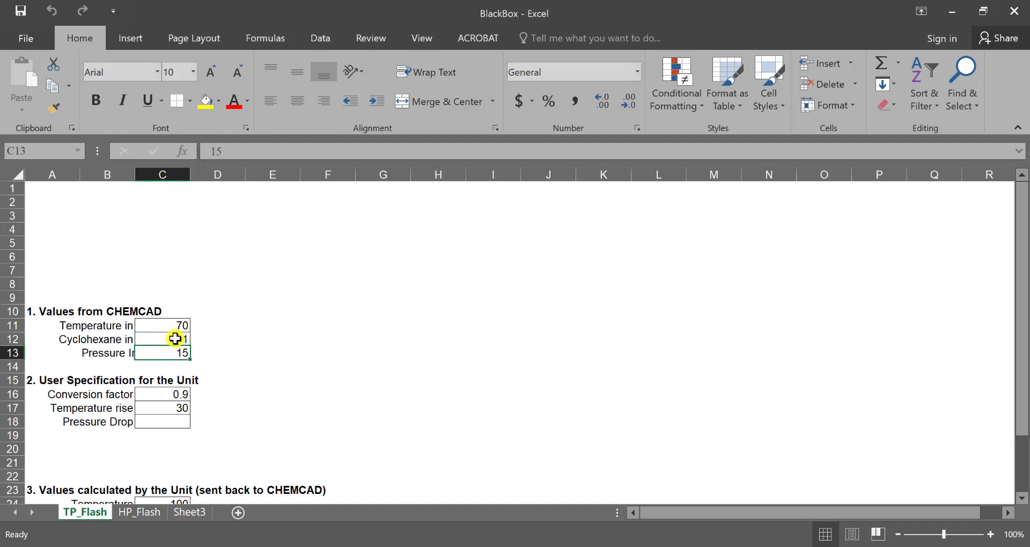
scroll(305, 354, down, 3)
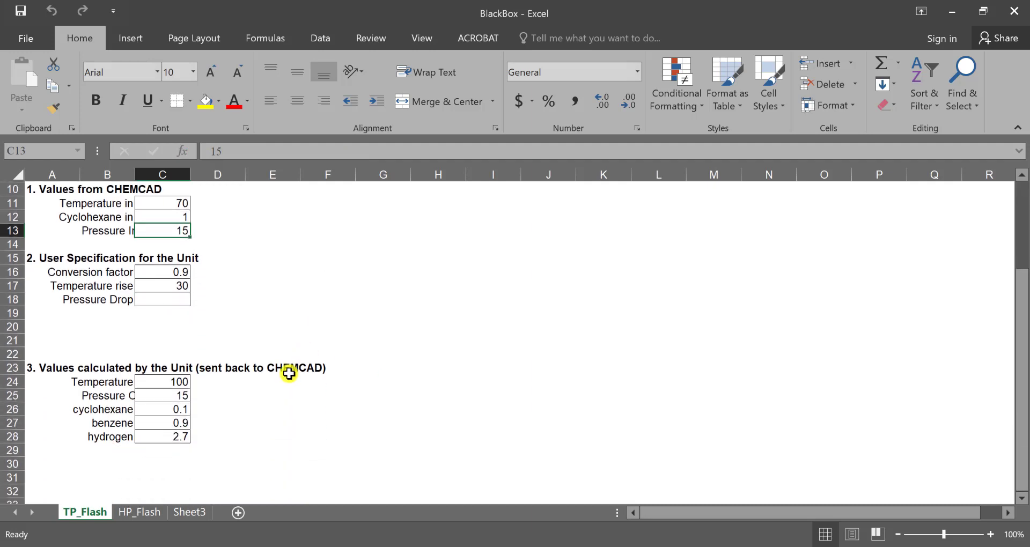
click(150, 271)
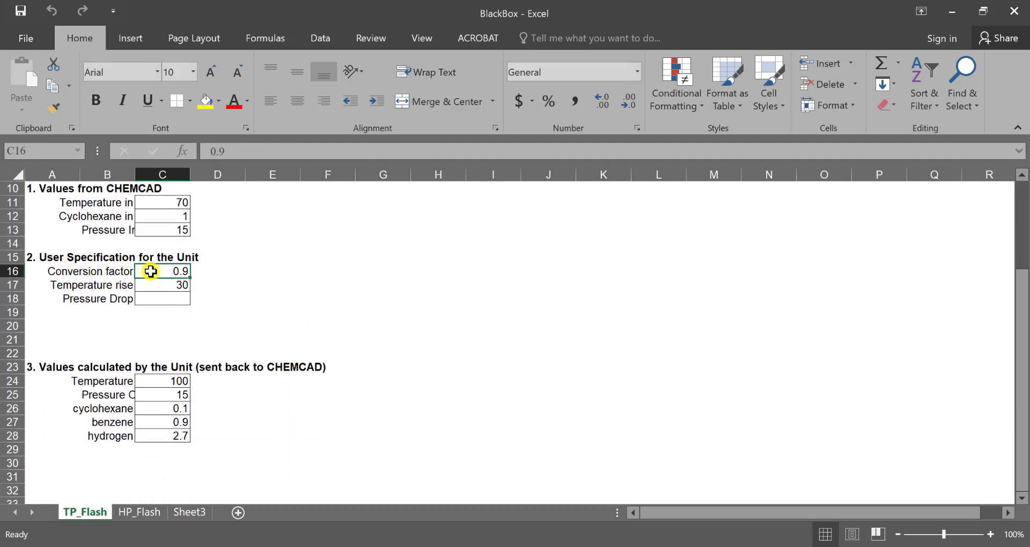
click(153, 285)
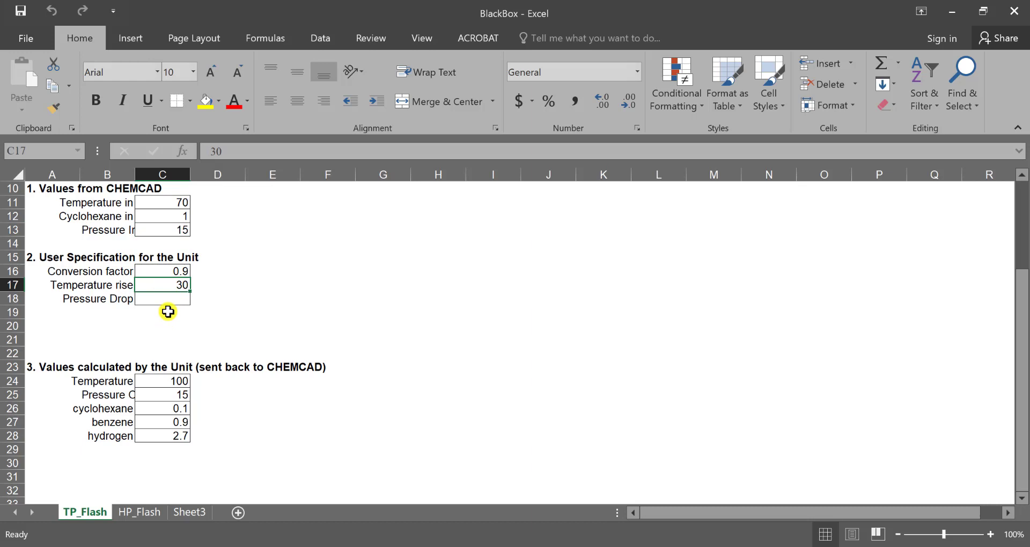
click(161, 384)
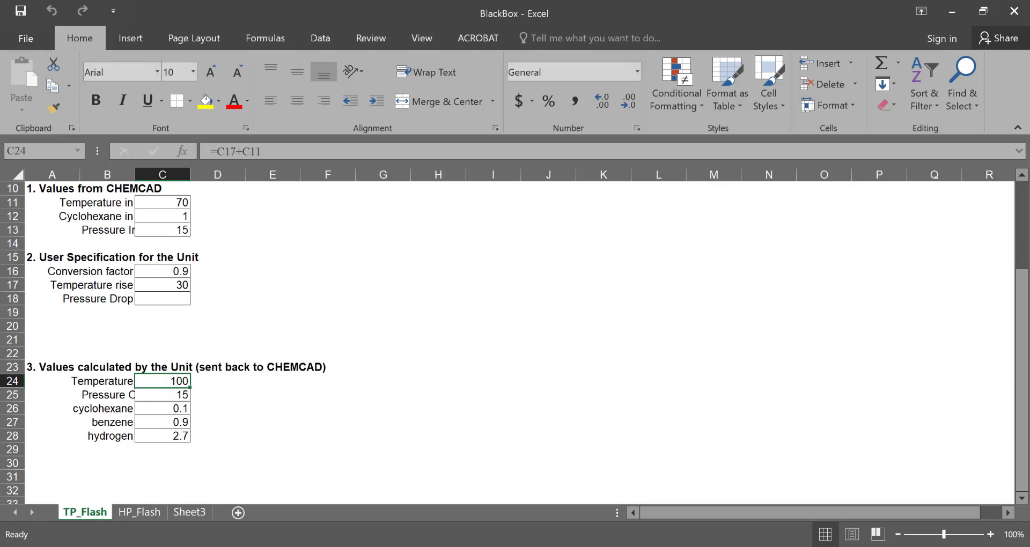
key(alt+Tab)
- Review DataMap1's stream 1 and 2 rows against the flowsheet, then switch to the BlackBox workbook
click(499, 265)
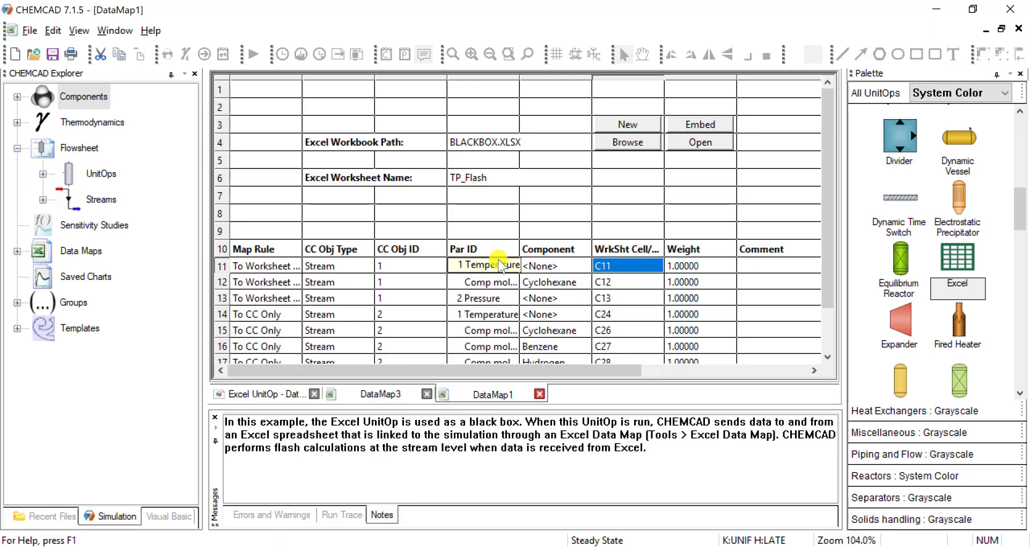
scroll(828, 157, down, 4)
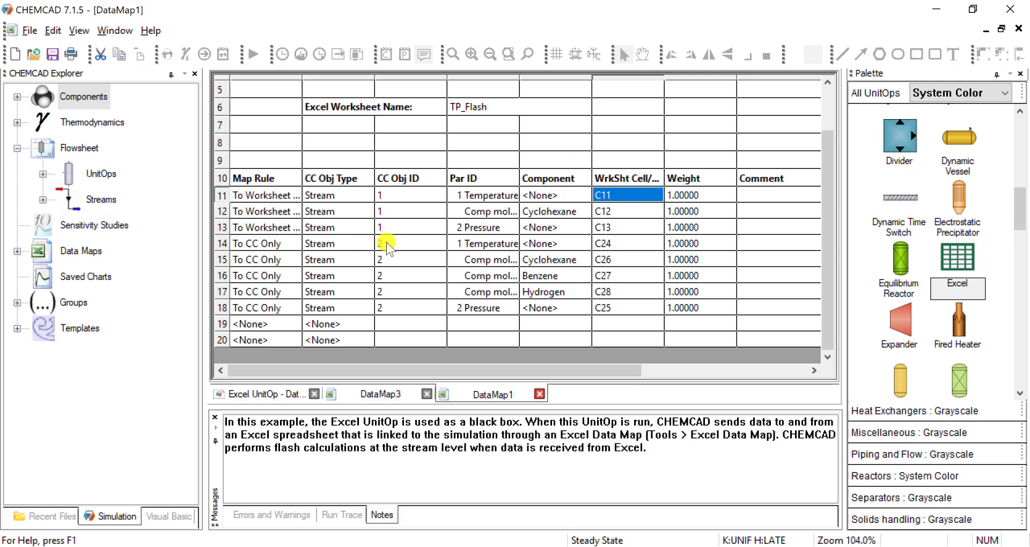
click(273, 396)
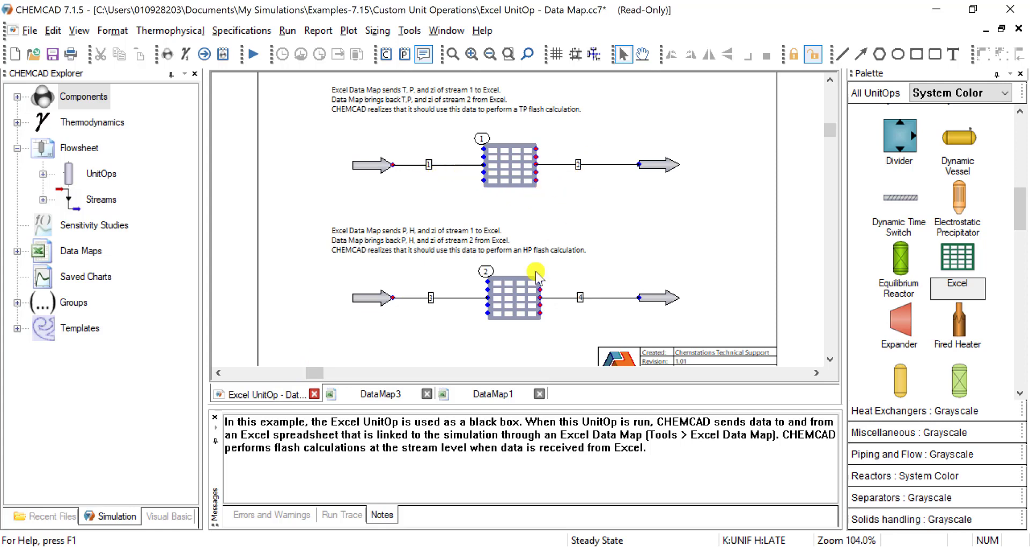
click(487, 394)
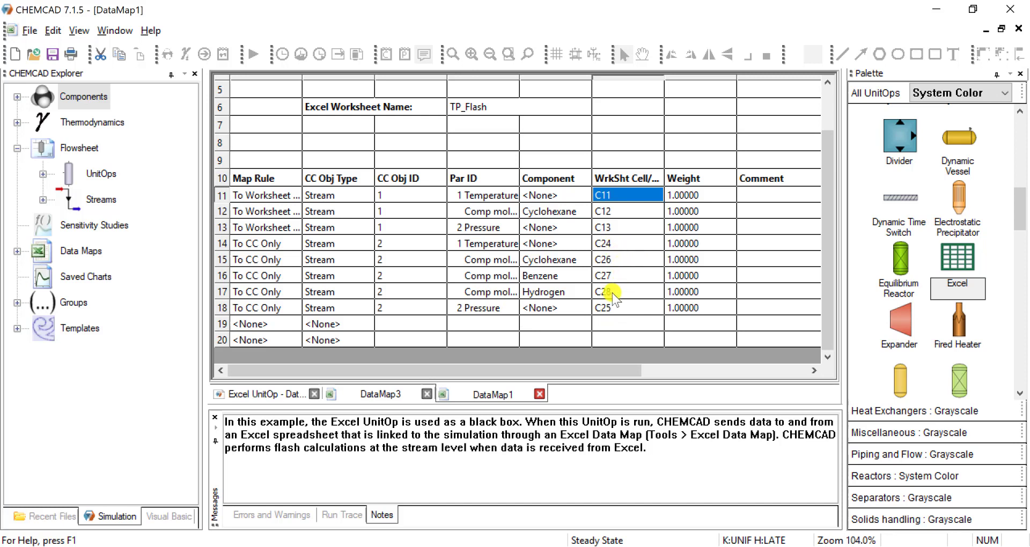
click(489, 542)
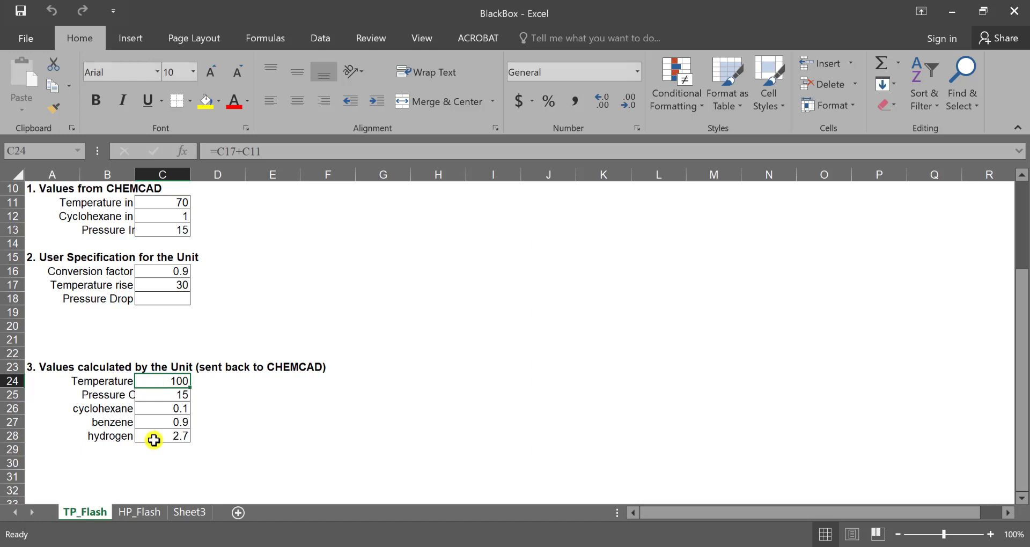
- Return to CHEMCAD and toggle between DataMap1 and the flowsheet, ending on the Excel UnitOp flowsheet
click(225, 499)
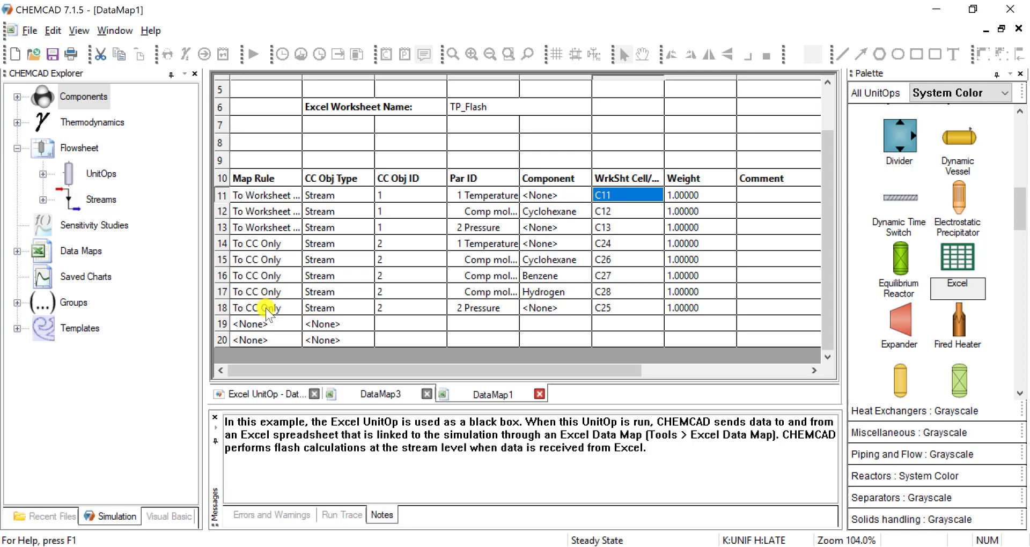
click(271, 395)
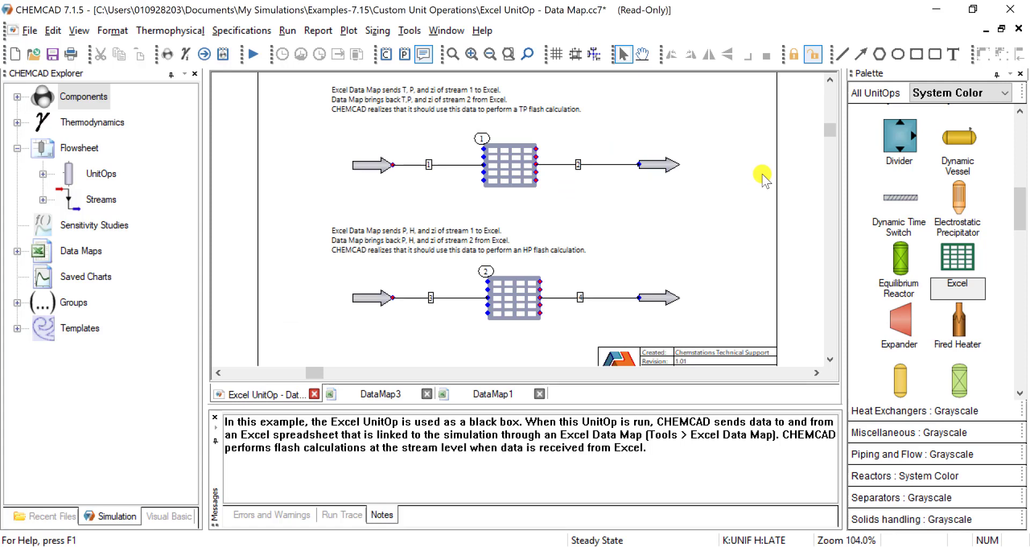
click(492, 394)
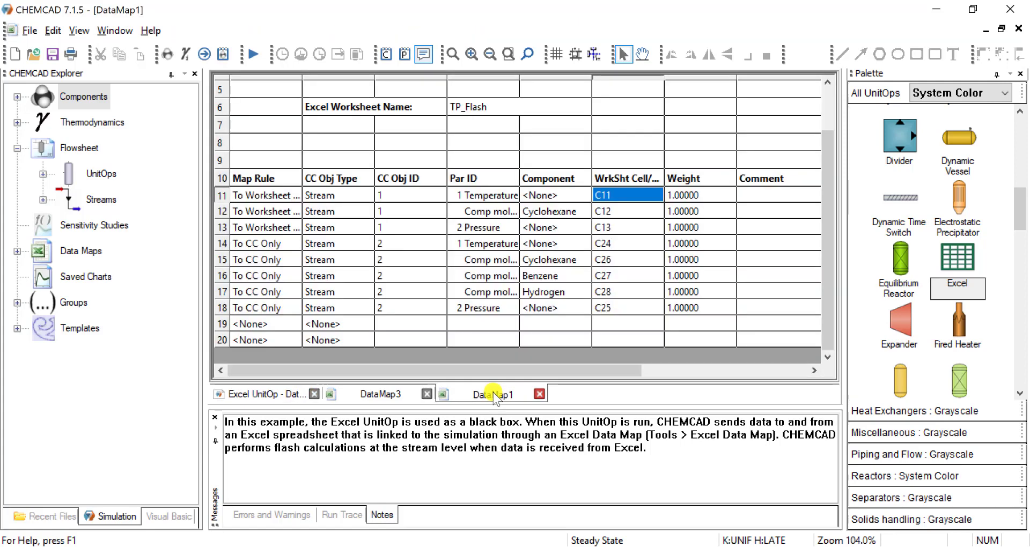
click(269, 395)
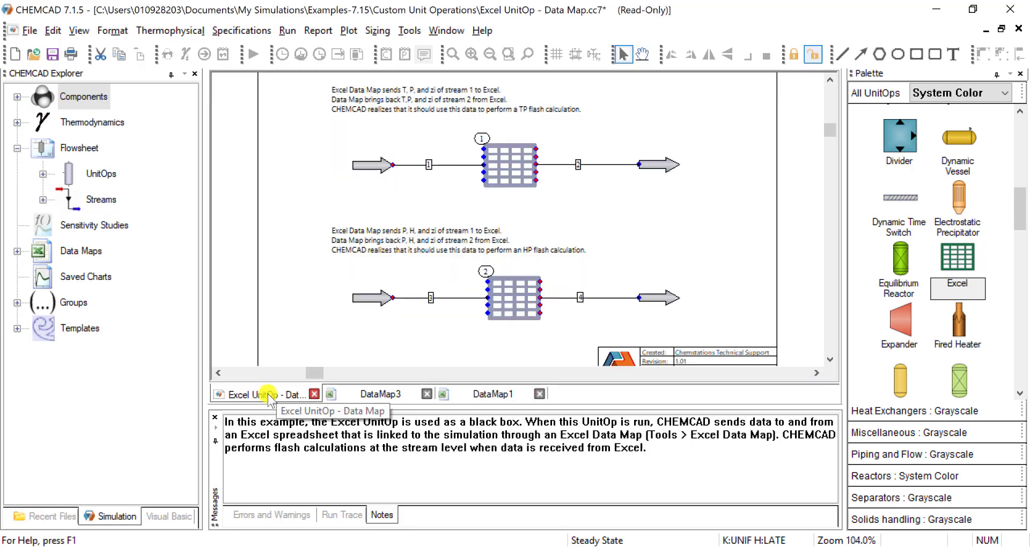
- Create DataMap4 via Tools > Excel Data Map > New Data Map
click(418, 31)
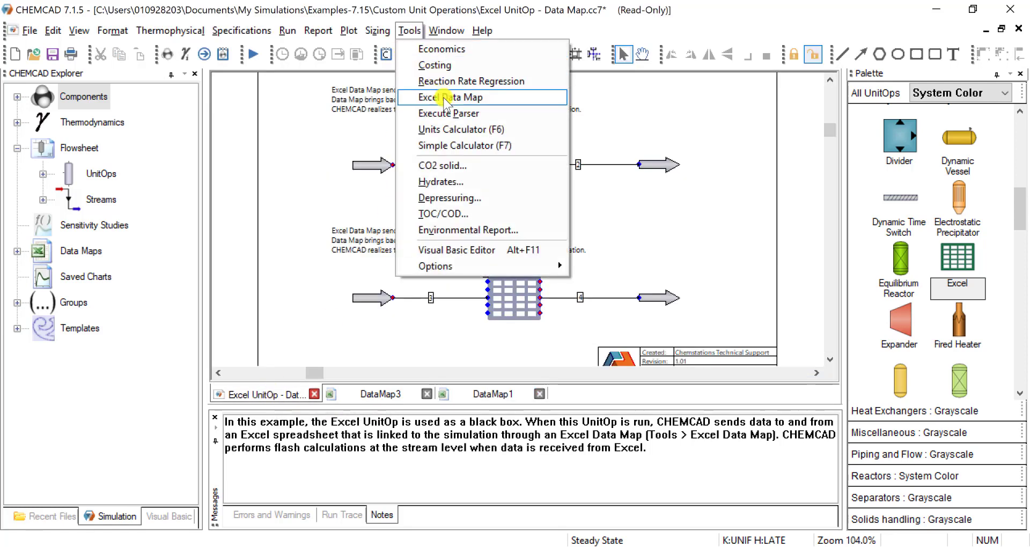
mouse_move(444, 98)
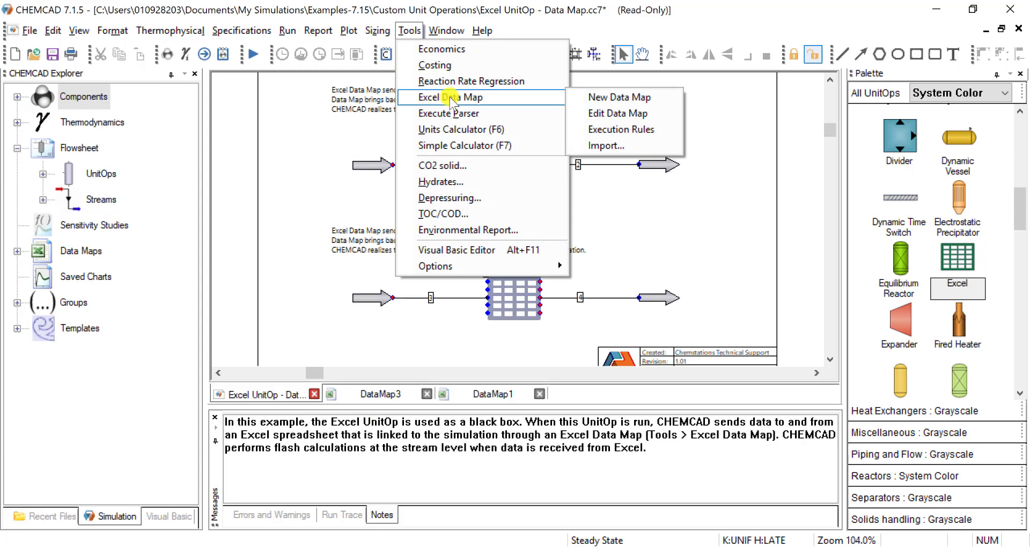
click(633, 101)
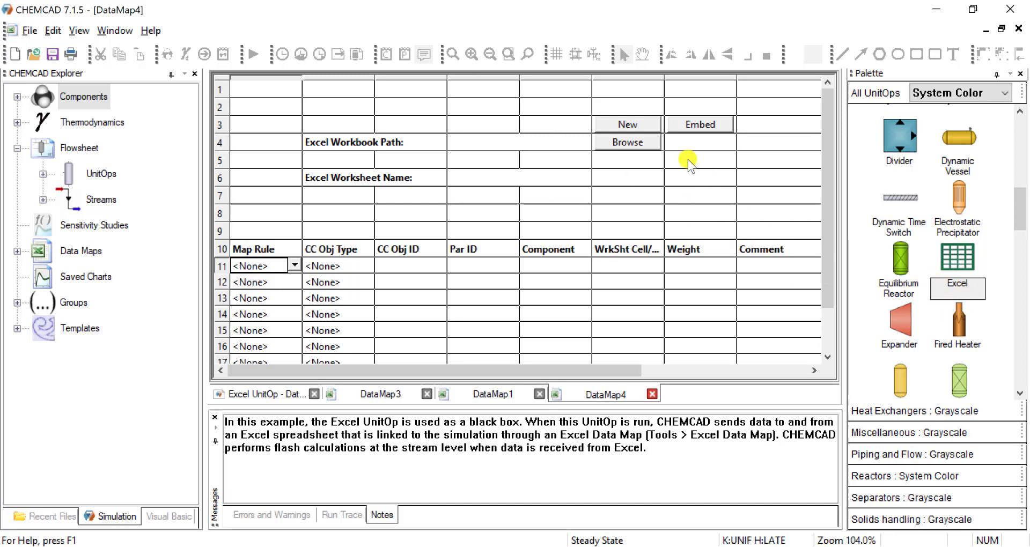
- Create the new workbook Excel UnitOp - Data Map01.xls (Sheet1) for DataMap4 and return to CHEMCAD
click(647, 123)
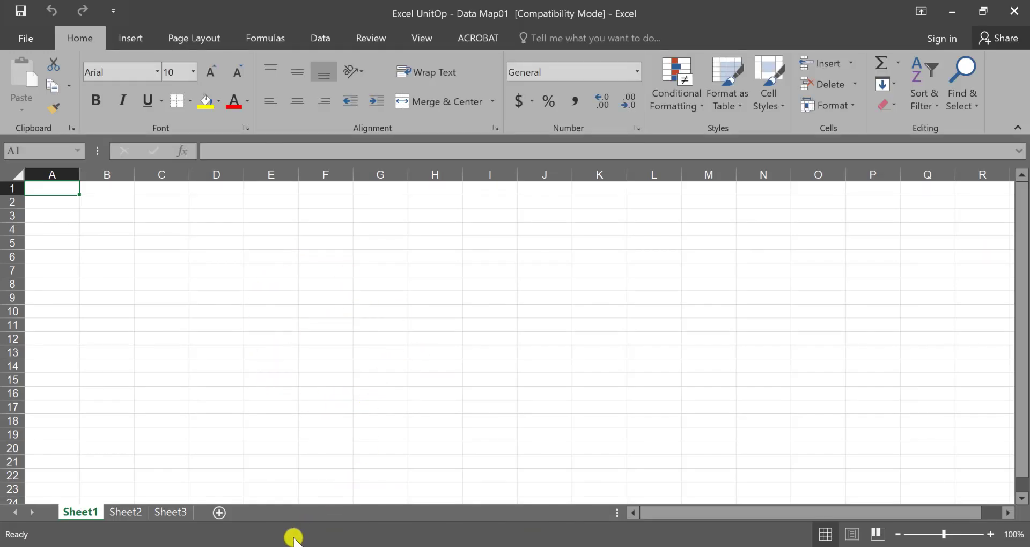
key(alt+Tab)
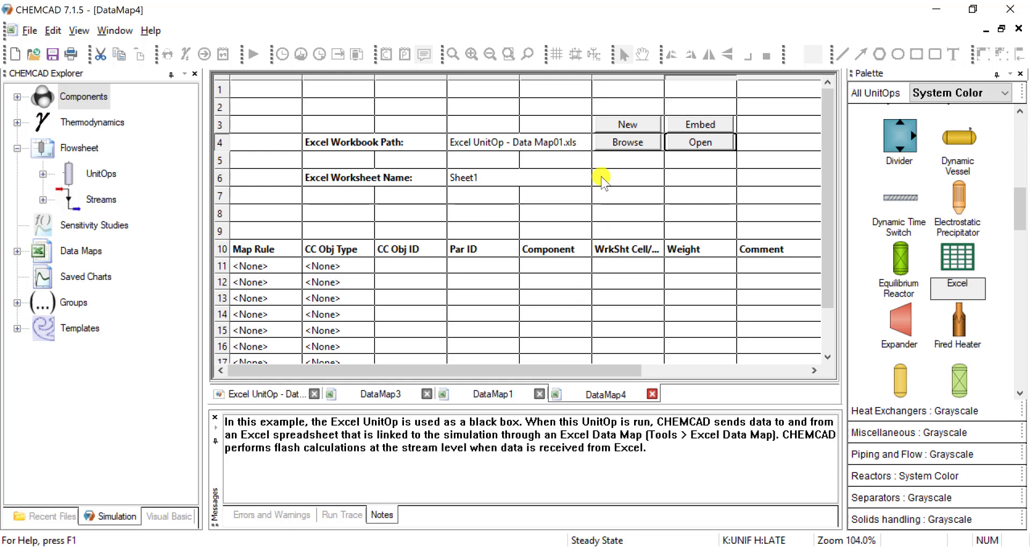